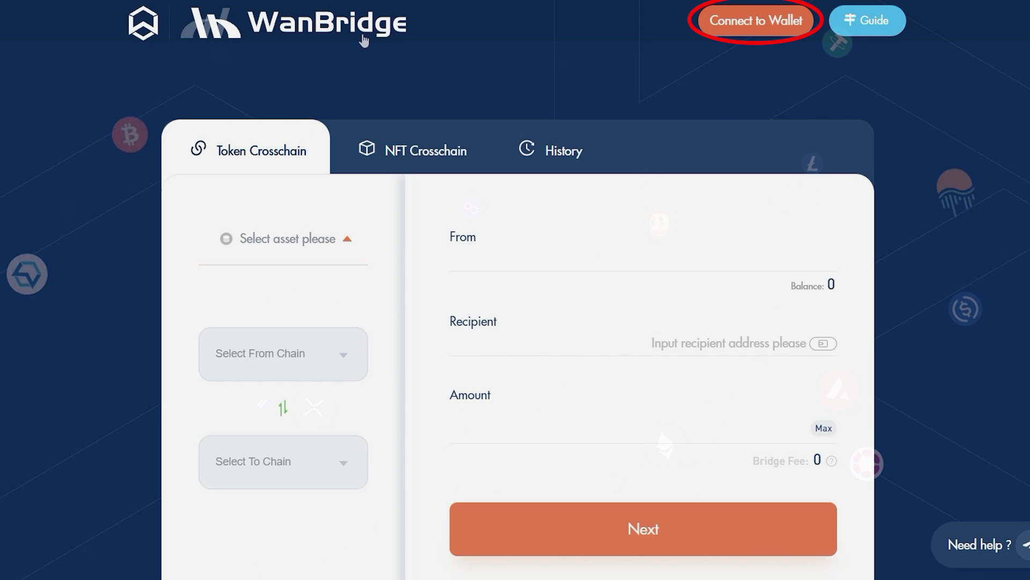
Connect the MetaMask wallet to WanBridge so its address fills the From field
{"action": "left_click", "coordinate": [746, 27]}
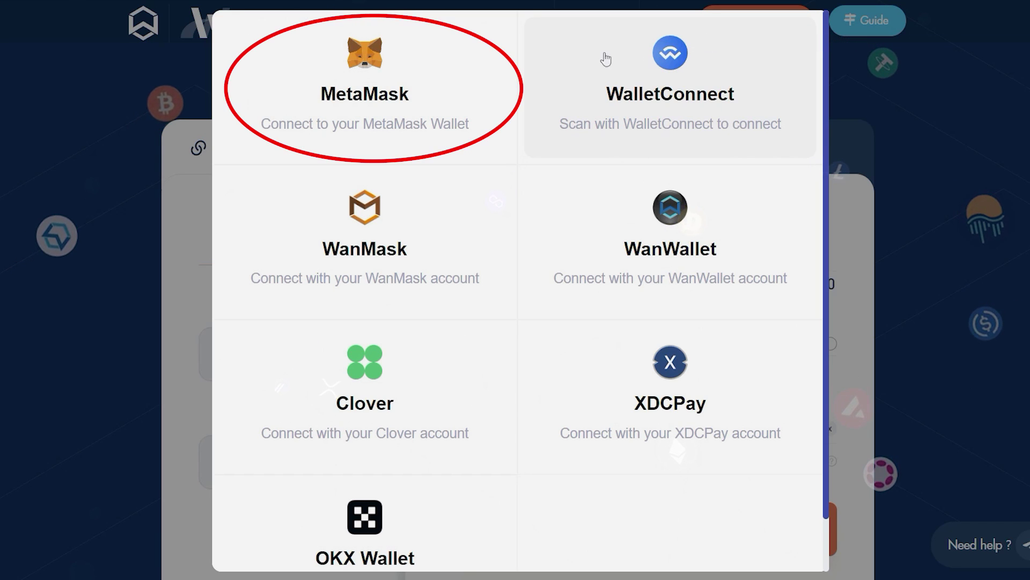
{"action": "left_click", "coordinate": [383, 74]}
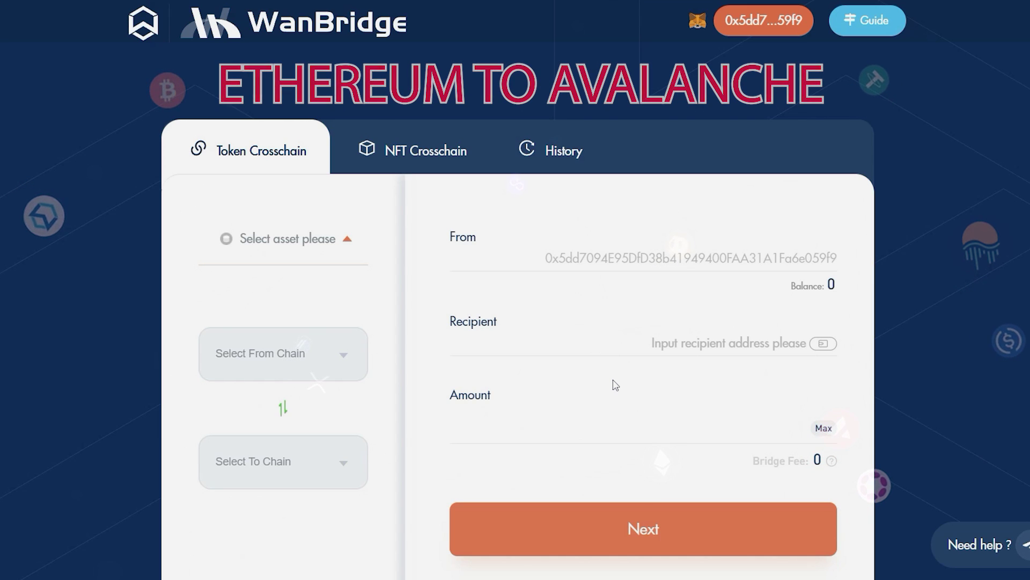
{"action": "left_click", "coordinate": [697, 21]}
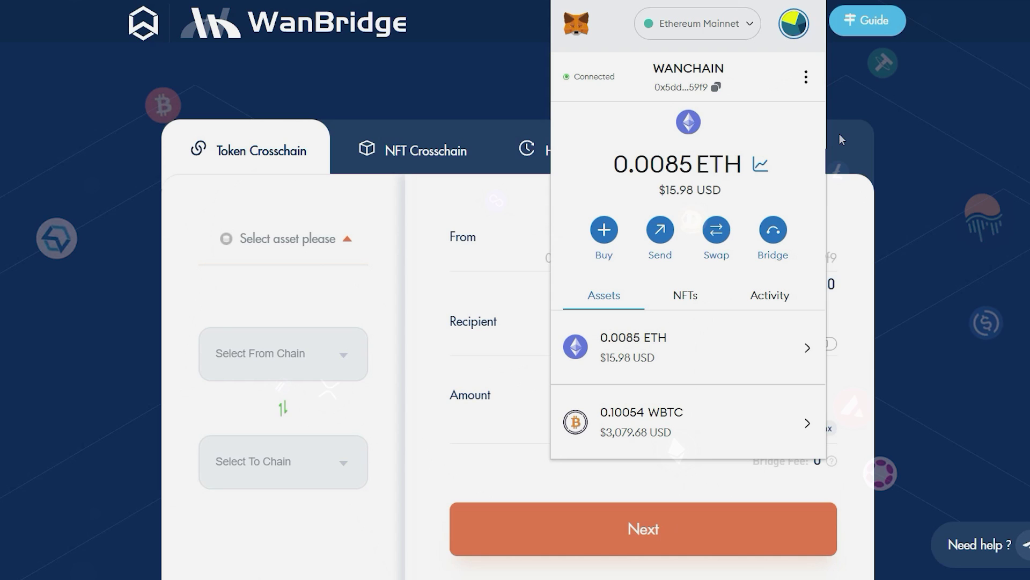
{"action": "left_click", "coordinate": [753, 36]}
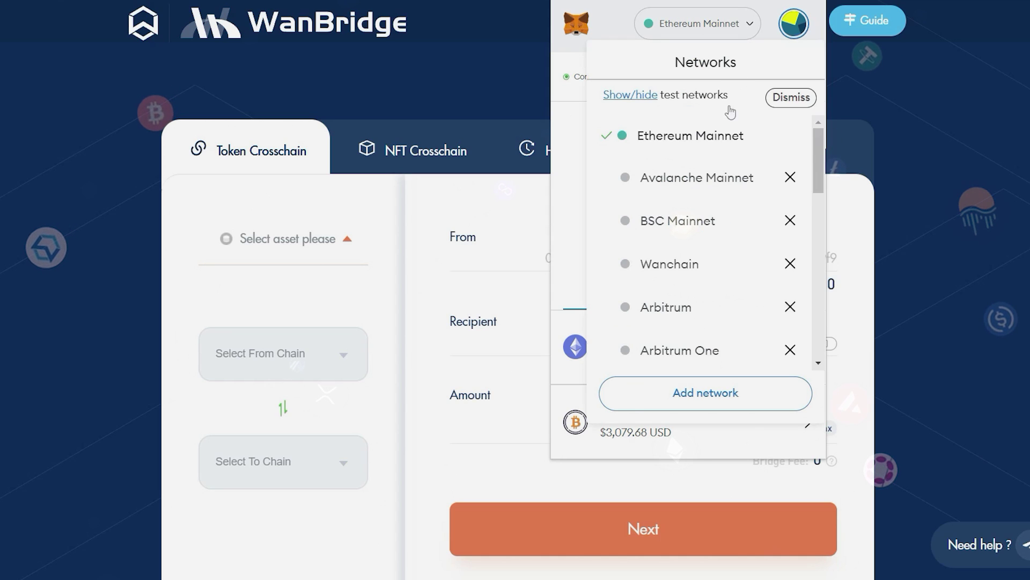
{"action": "left_click", "coordinate": [722, 136]}
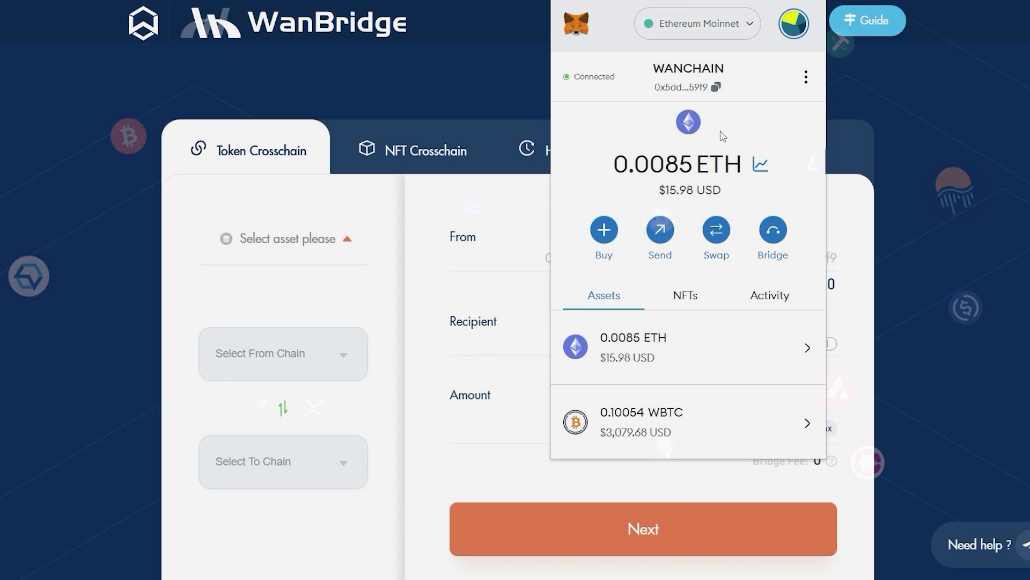
{"action": "left_click", "coordinate": [717, 41]}
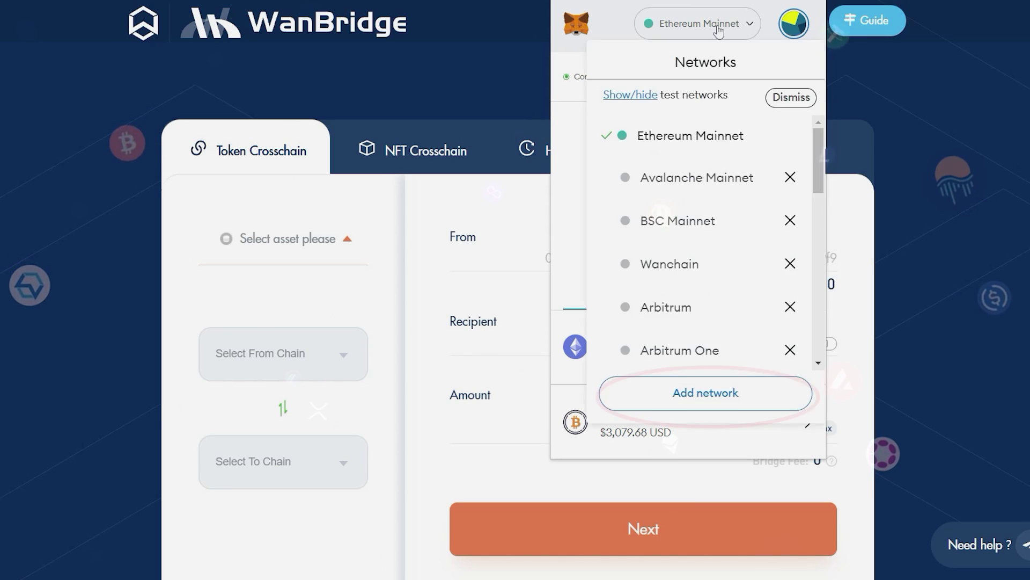
{"action": "left_click", "coordinate": [698, 385]}
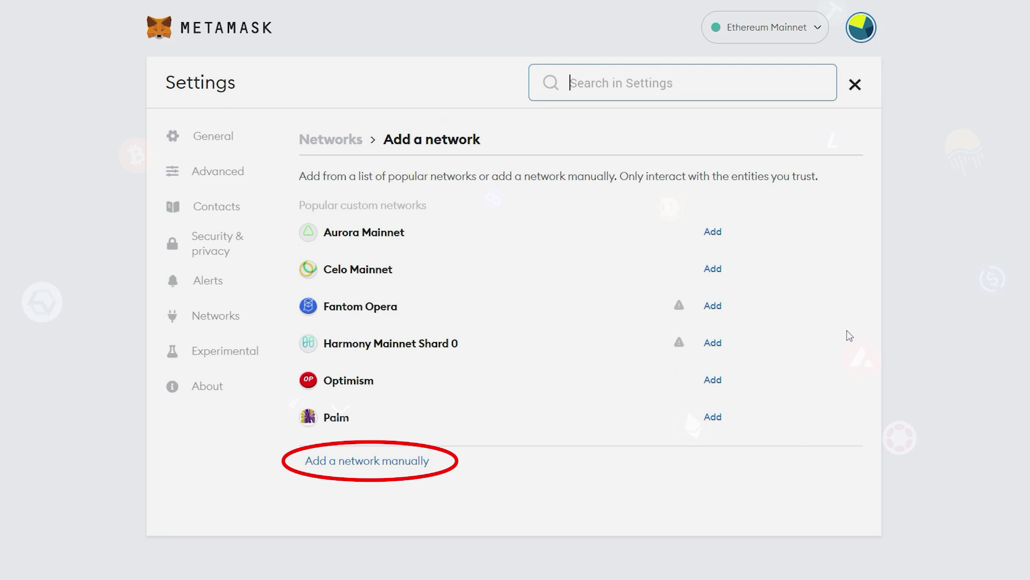
{"action": "left_click", "coordinate": [398, 459]}
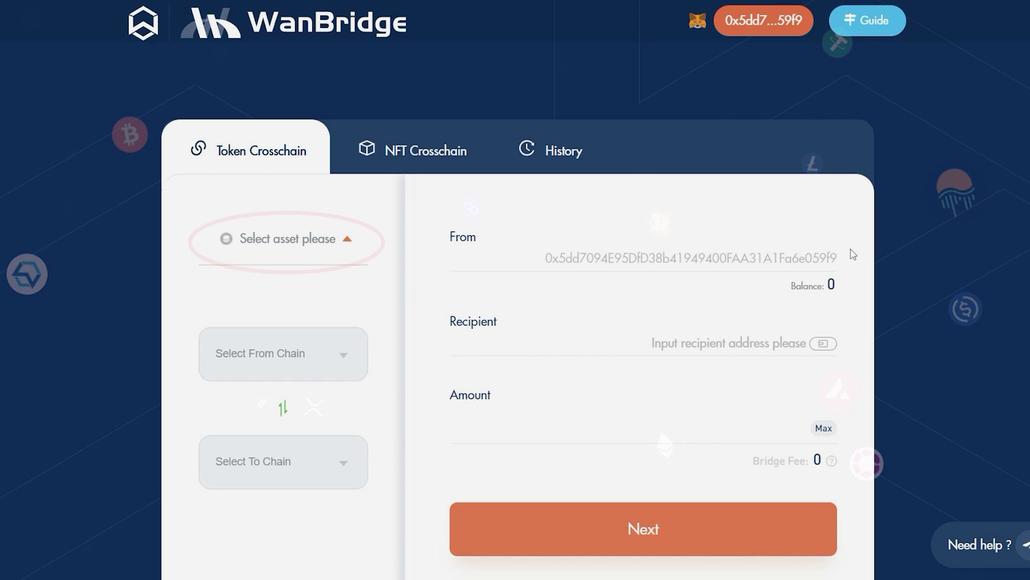
Choose BTC as the asset, routed from Ethereum to Avalanche C-Chain
{"action": "left_click", "coordinate": [353, 240]}
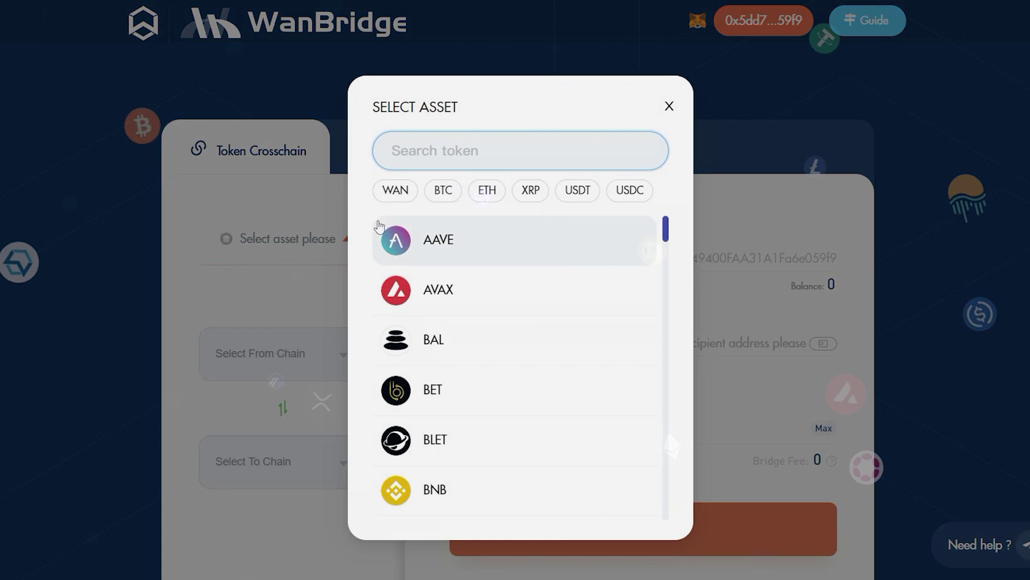
{"action": "left_click", "coordinate": [440, 194]}
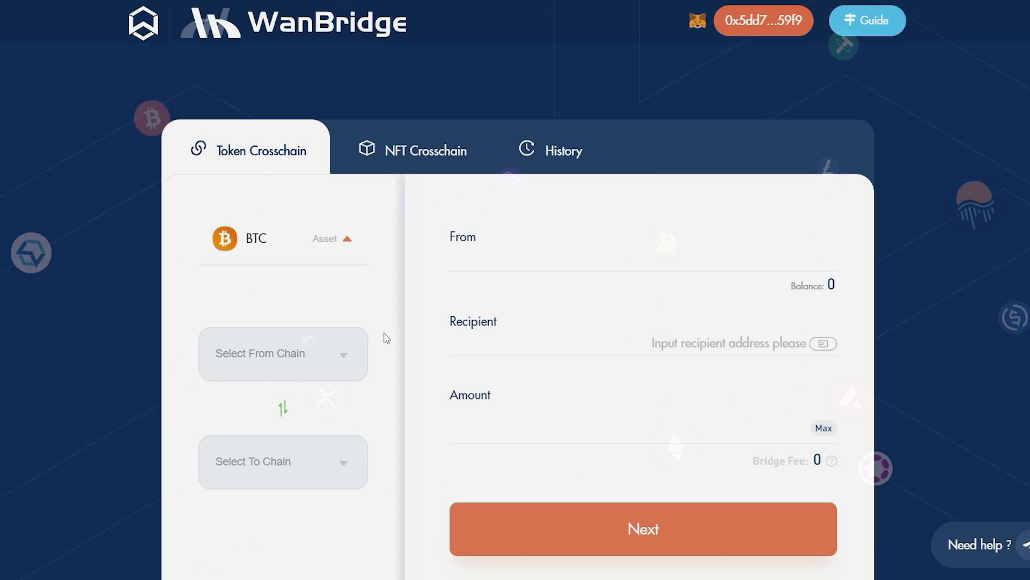
{"action": "left_click", "coordinate": [346, 359]}
{"action": "scroll", "coordinate": [317, 274], "scroll_direction": "down", "scroll_amount": 3}
{"action": "left_click", "coordinate": [284, 292]}
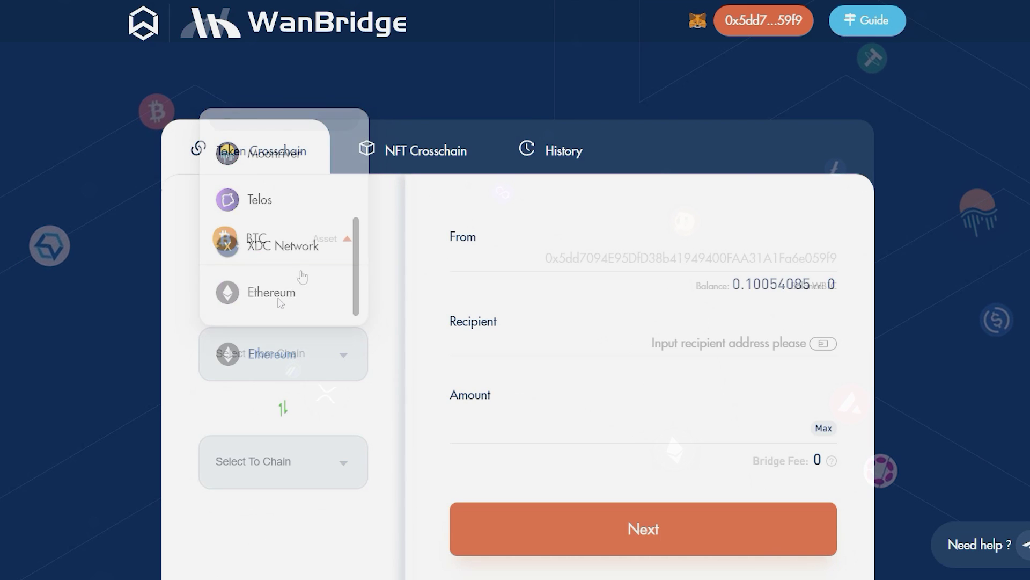
{"action": "left_click", "coordinate": [343, 449]}
{"action": "left_click", "coordinate": [304, 270]}
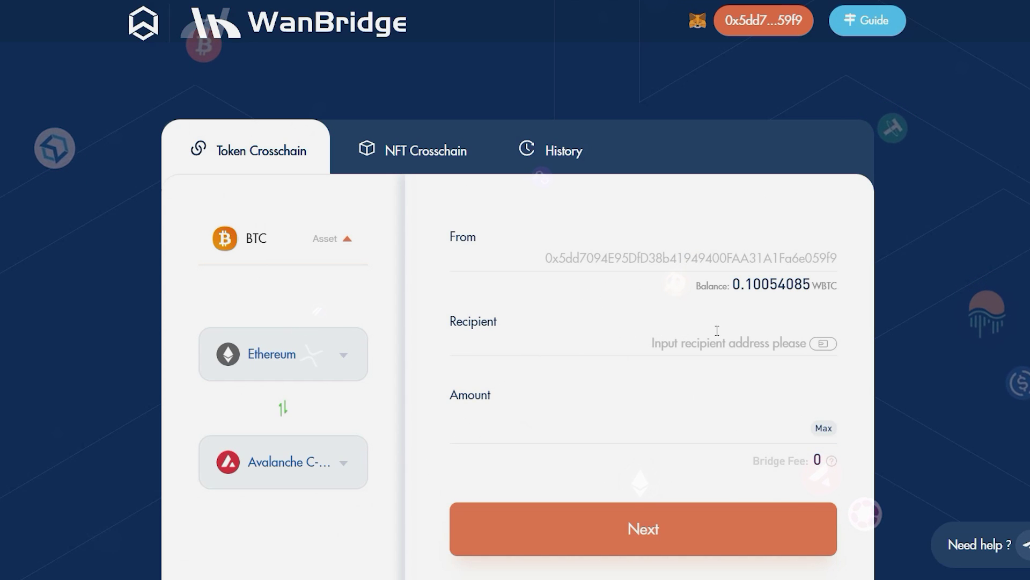
Send the 0.10054085 BTC to the connected wallet address, accepting the exchange-address warning
{"action": "left_click", "coordinate": [822, 343]}
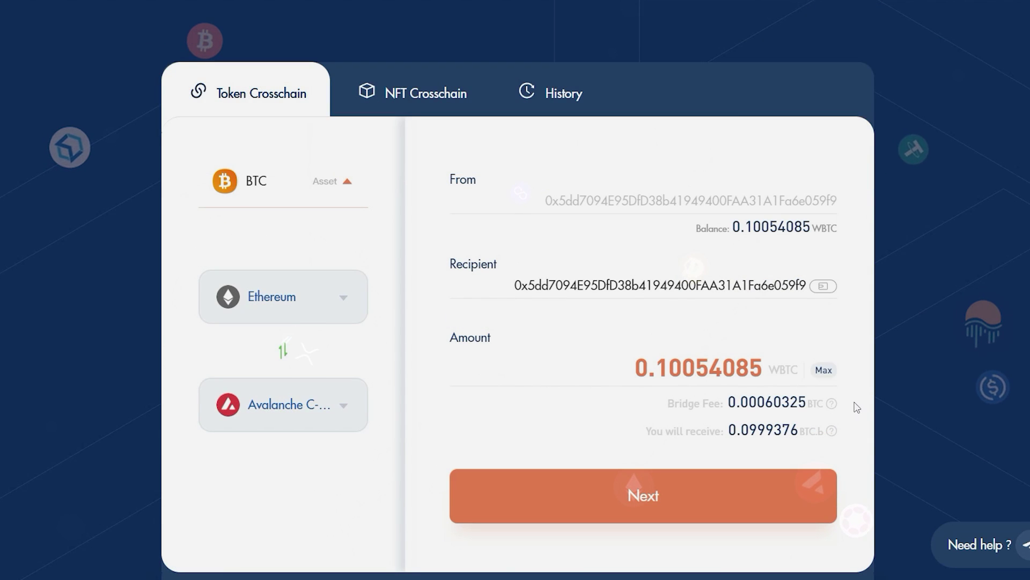
{"action": "left_click", "coordinate": [751, 496]}
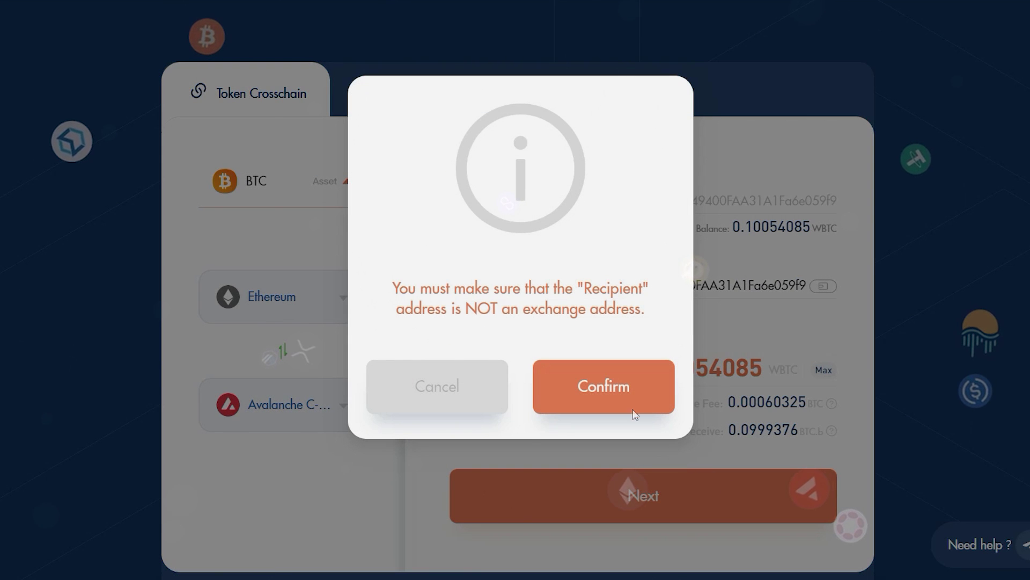
{"action": "left_click", "coordinate": [621, 402]}
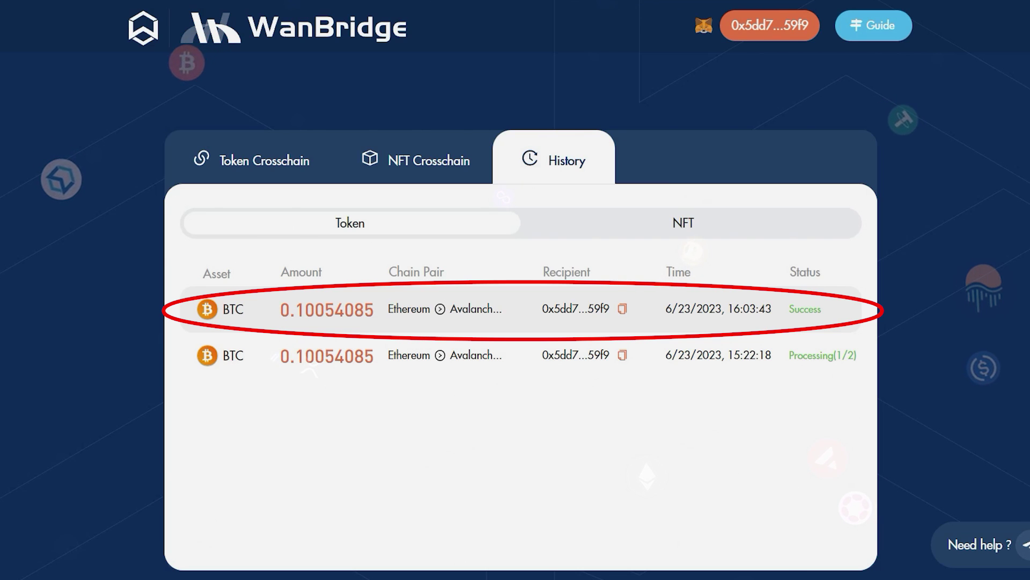
Switch the MetaMask wallet's network to Avalanche Mainnet
{"action": "key", "text": "alt+shift+m"}
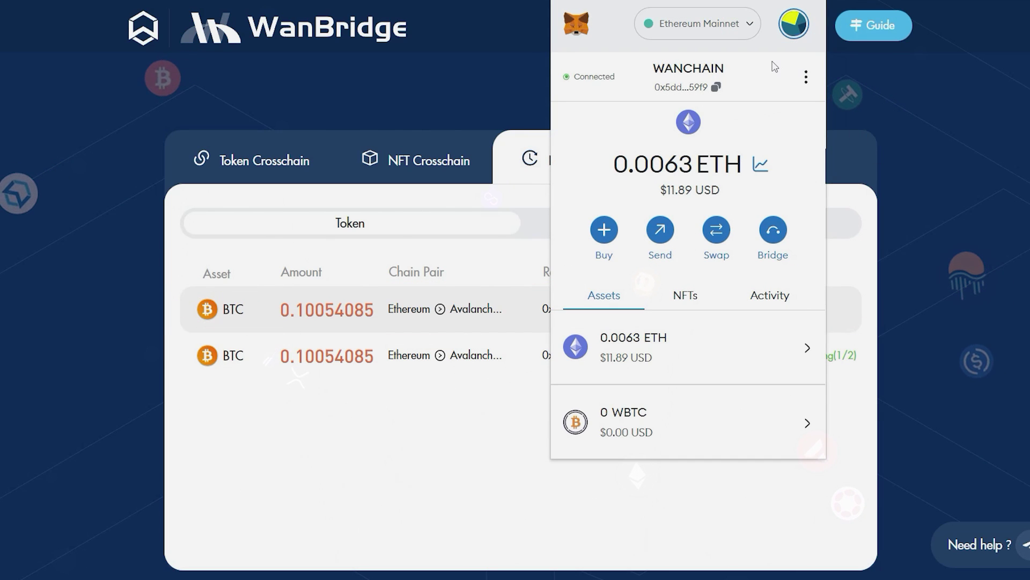
{"action": "left_click", "coordinate": [741, 26]}
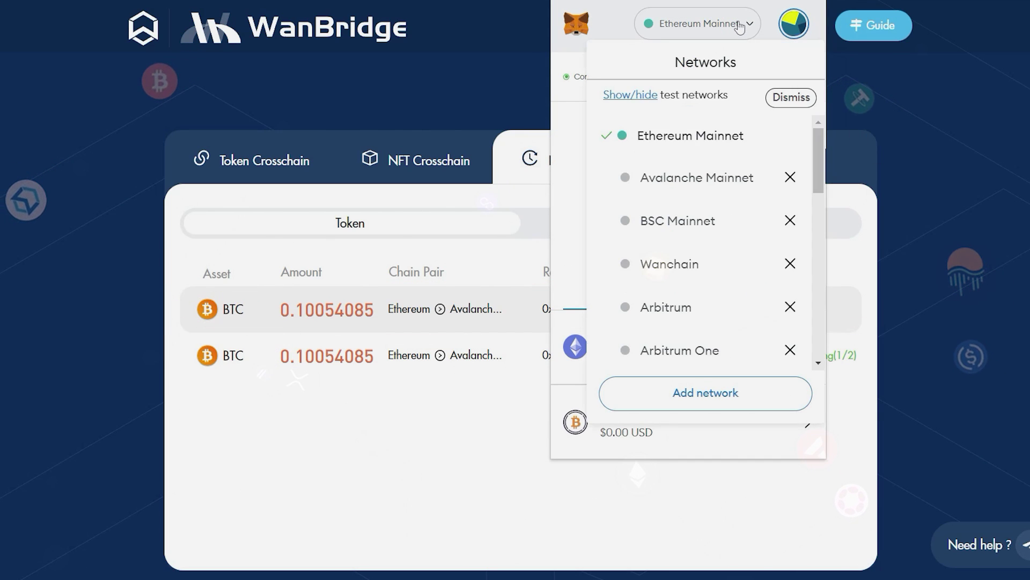
{"action": "left_click", "coordinate": [708, 167]}
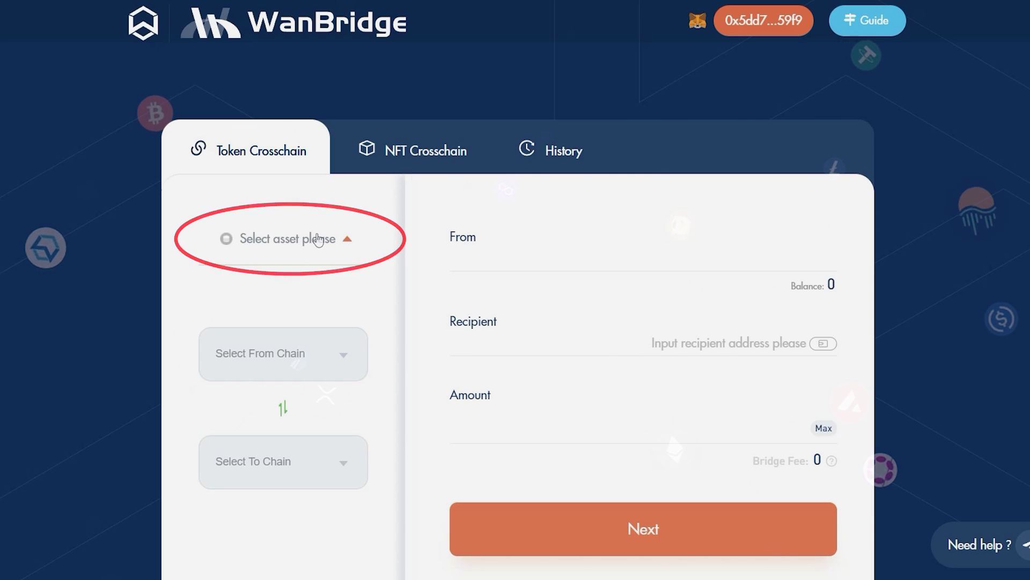
Route BTC from Avalanche C-Chain to Bitcoin, paste the bc1 recipient address, and use the full balance
{"action": "left_click", "coordinate": [318, 240]}
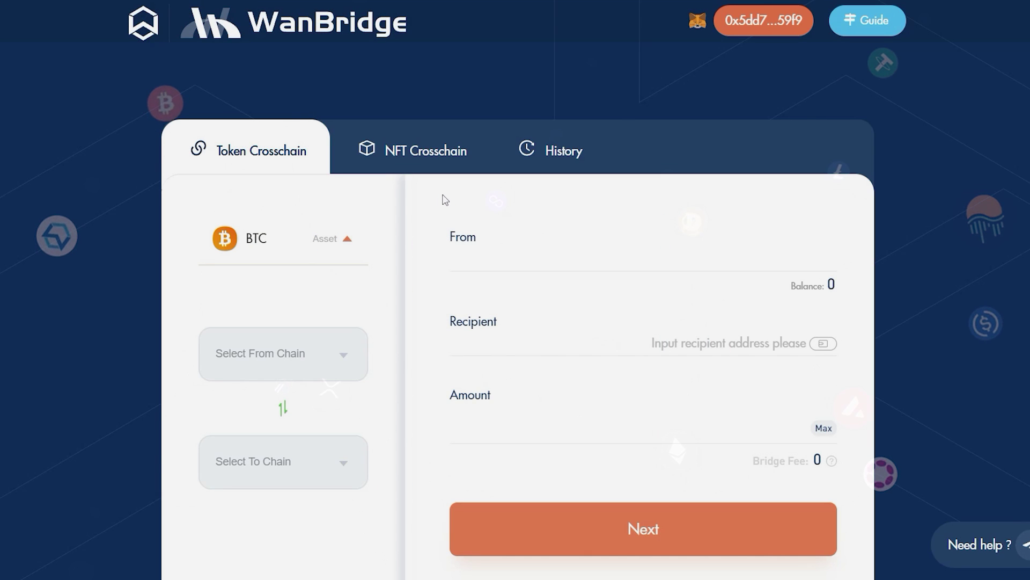
{"action": "left_click", "coordinate": [356, 354]}
{"action": "left_click", "coordinate": [300, 182]}
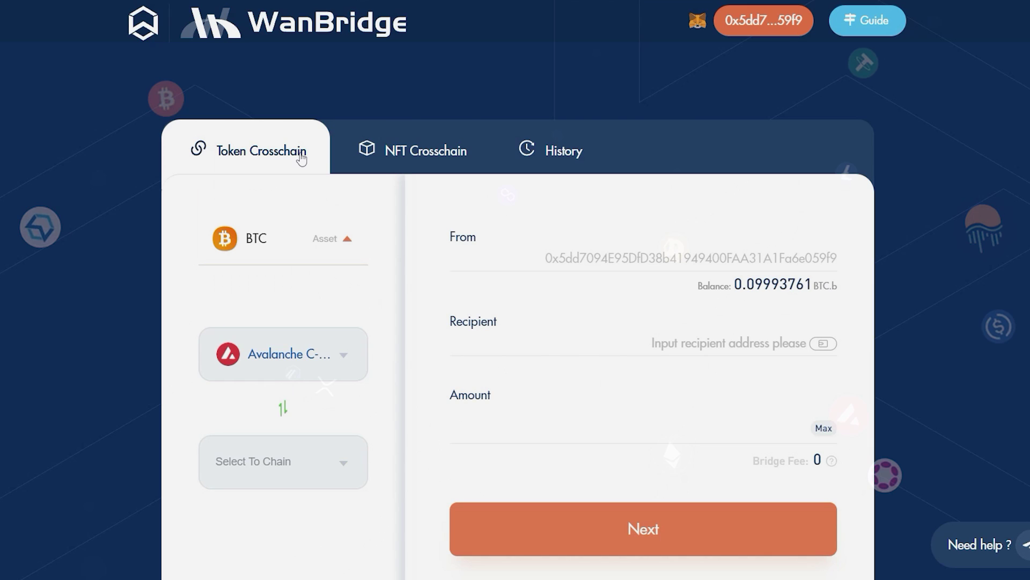
{"action": "left_click", "coordinate": [304, 453]}
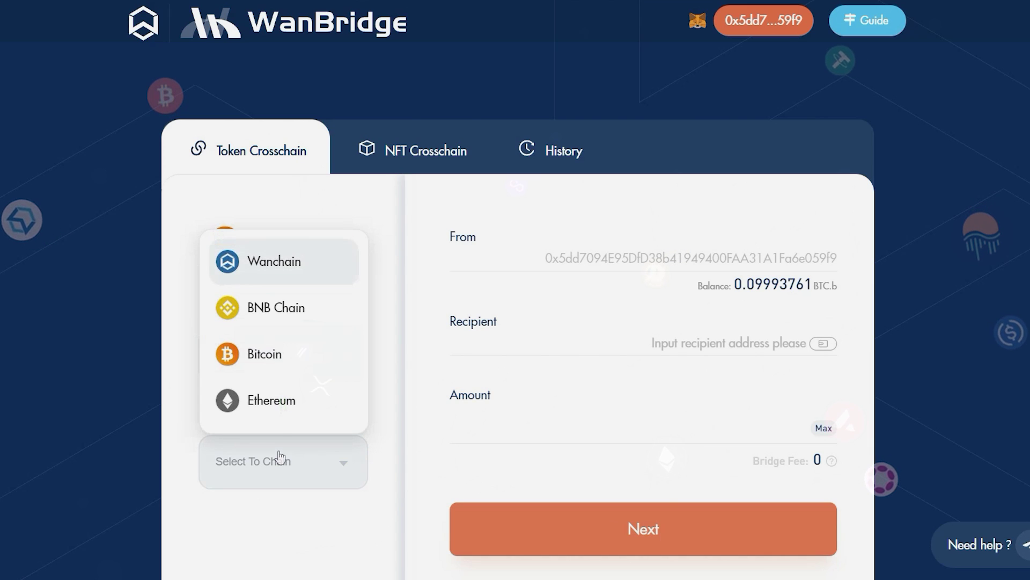
{"action": "left_click", "coordinate": [272, 358]}
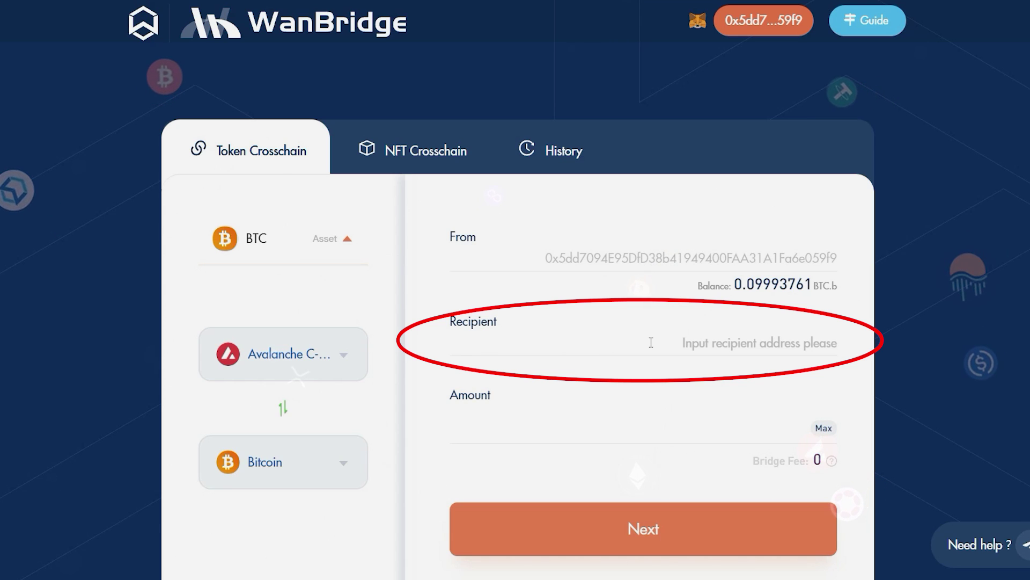
{"action": "key", "text": "ctrl+v"}
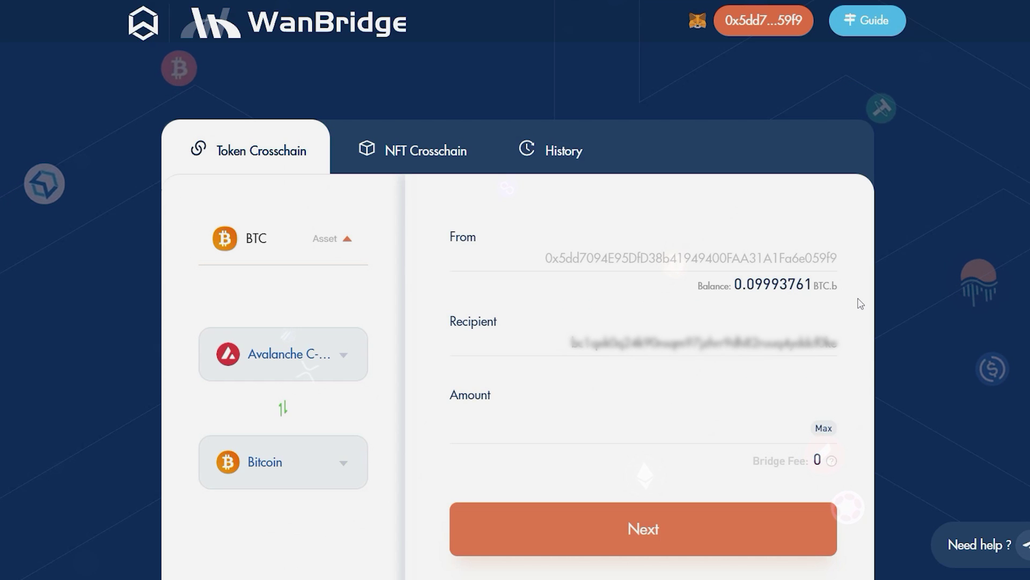
{"action": "left_click", "coordinate": [817, 438]}
Submit and verify the 0.09993761 BTC.b transfer, approving the spending cap and transaction in MetaMask
{"action": "left_click", "coordinate": [690, 552]}
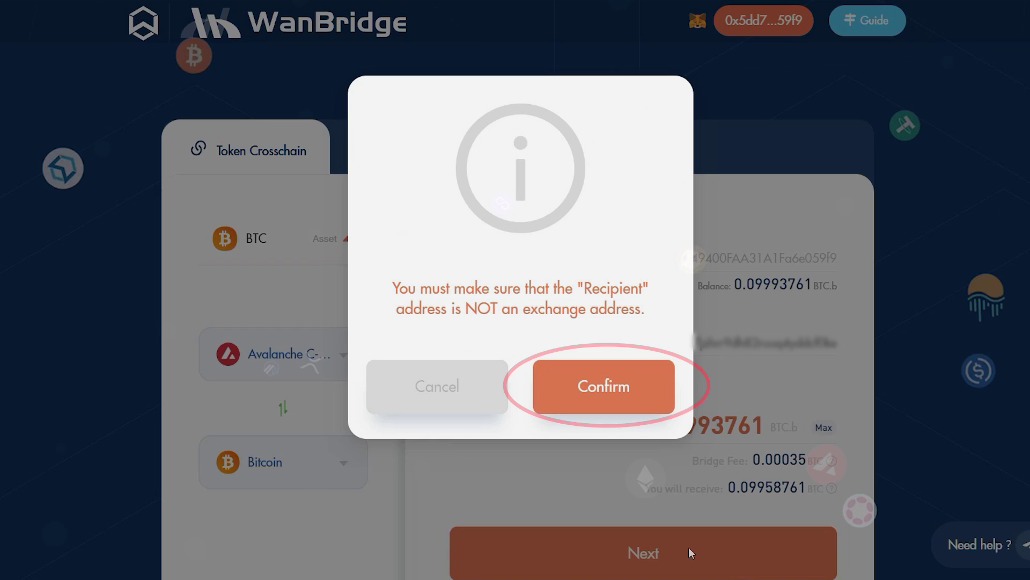
{"action": "left_click", "coordinate": [617, 400]}
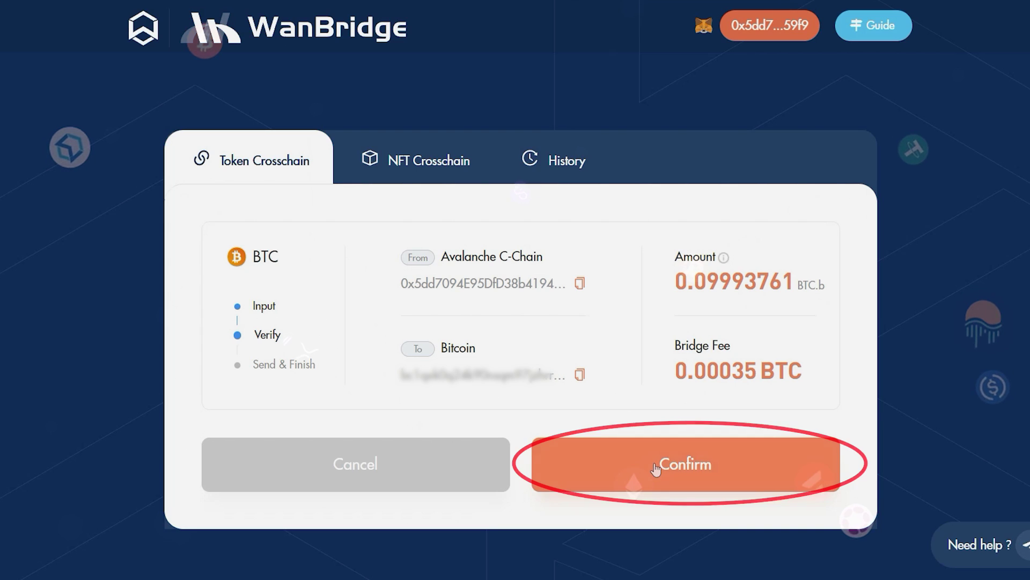
{"action": "left_click", "coordinate": [655, 467]}
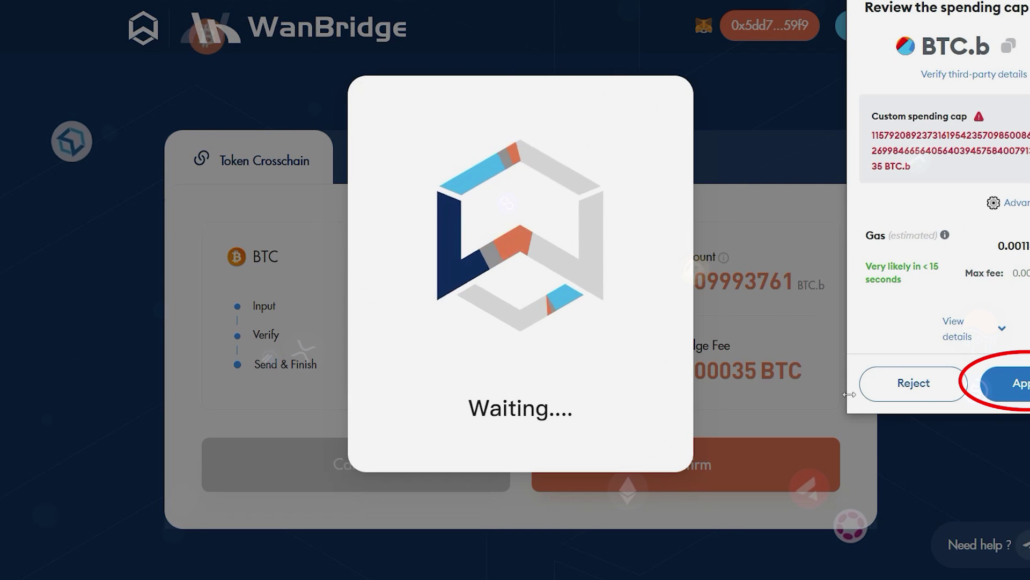
{"action": "left_click", "coordinate": [1018, 388]}
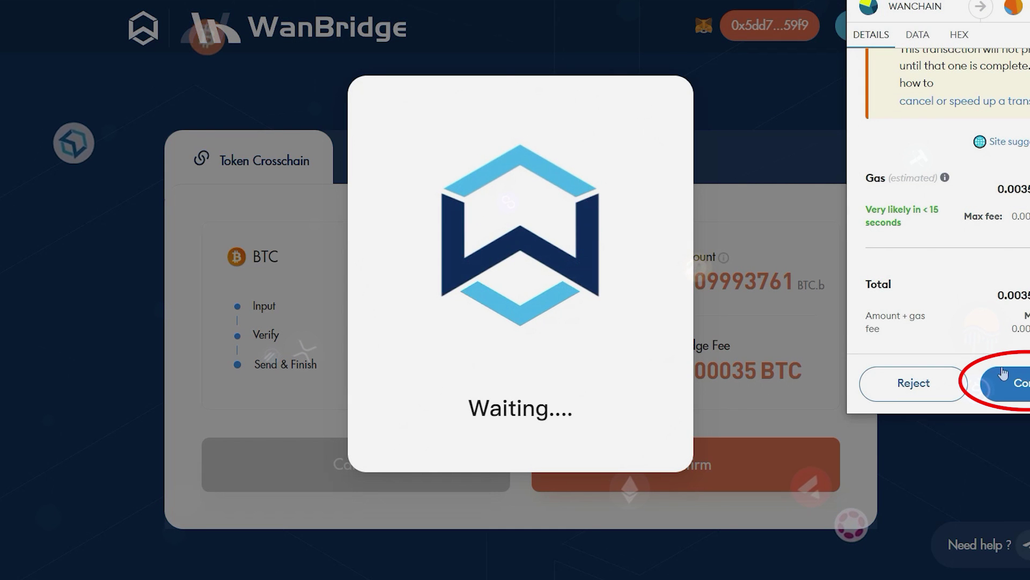
{"action": "left_click", "coordinate": [1009, 379]}
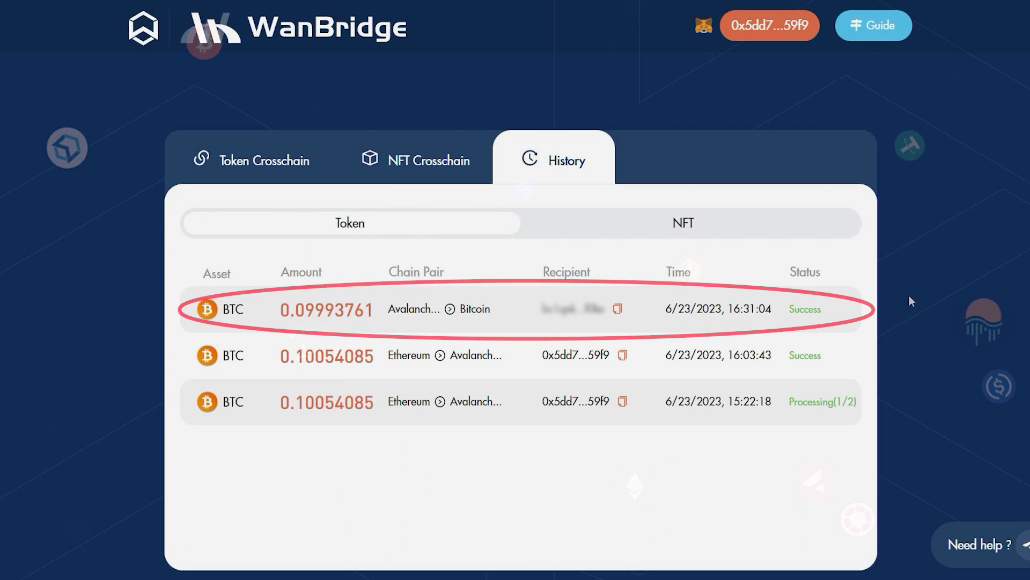